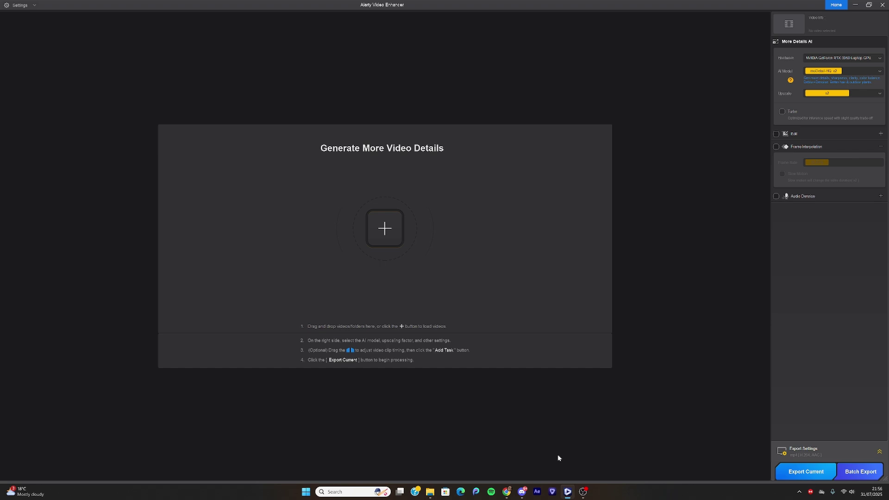
Import the music-performance clip into Aiarty Video Enhancer
click(401, 226)
scroll(507, 287, down, 3)
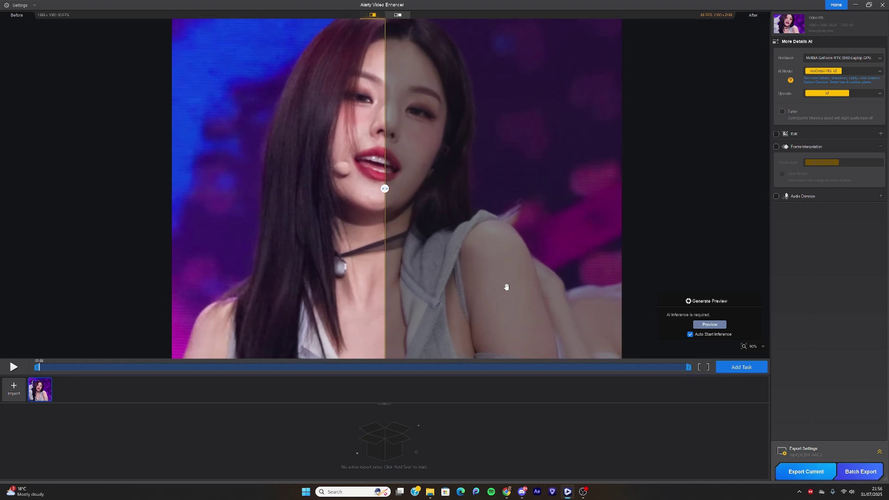
scroll(502, 282, up, 1)
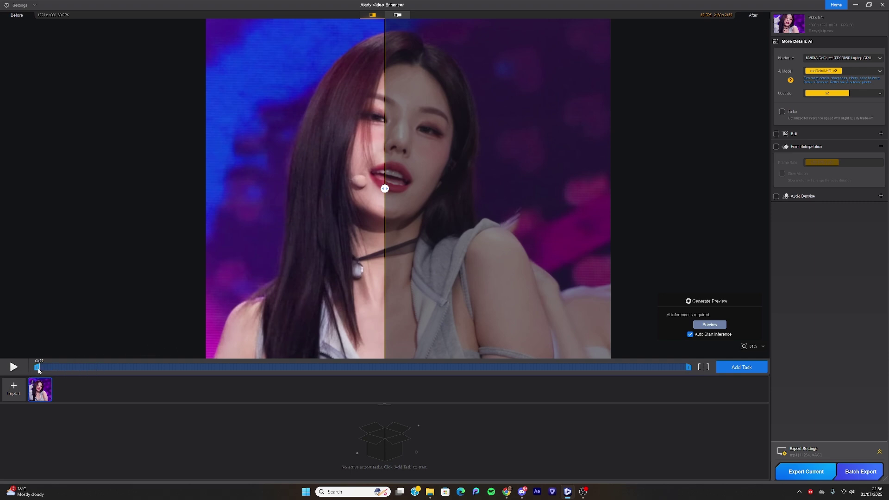
Try trimming both ends of the clip, restore its full length, then widen the enhanced side of the comparison
drag(37, 368, 209, 367)
drag(688, 367, 672, 367)
click(689, 370)
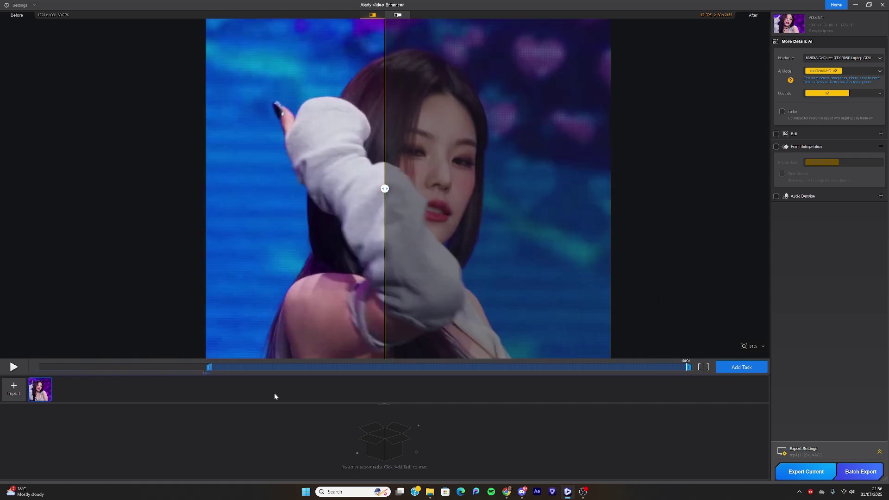
drag(209, 367, 33, 371)
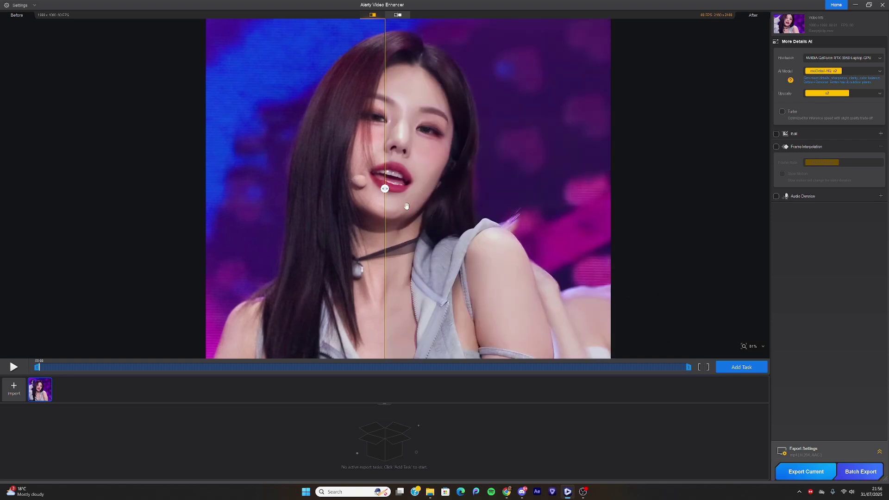
drag(385, 191, 402, 219)
scroll(423, 171, down, 1)
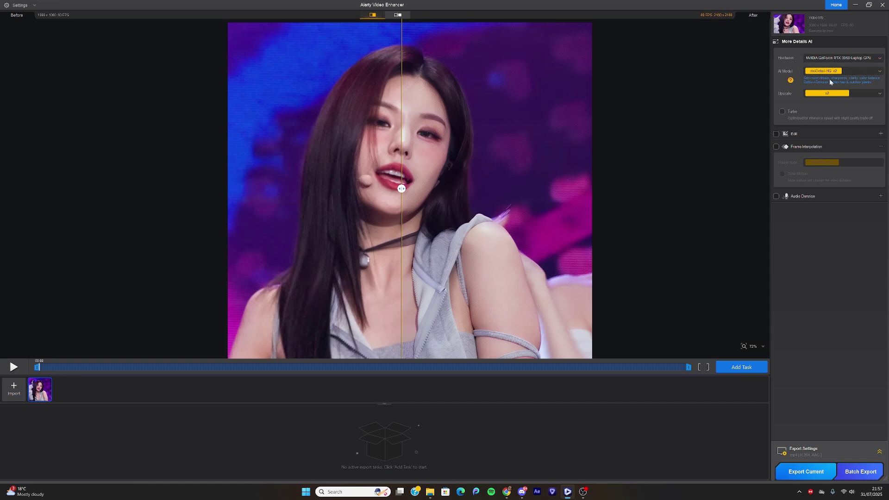
click(791, 81)
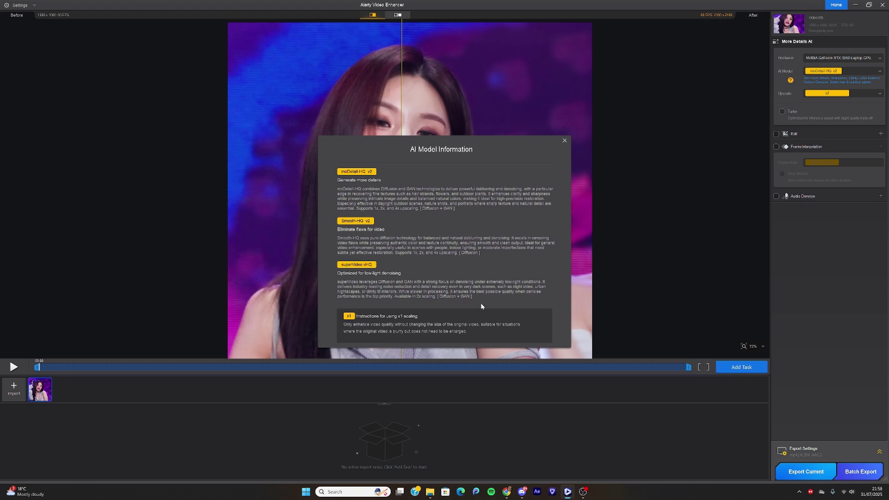
click(565, 140)
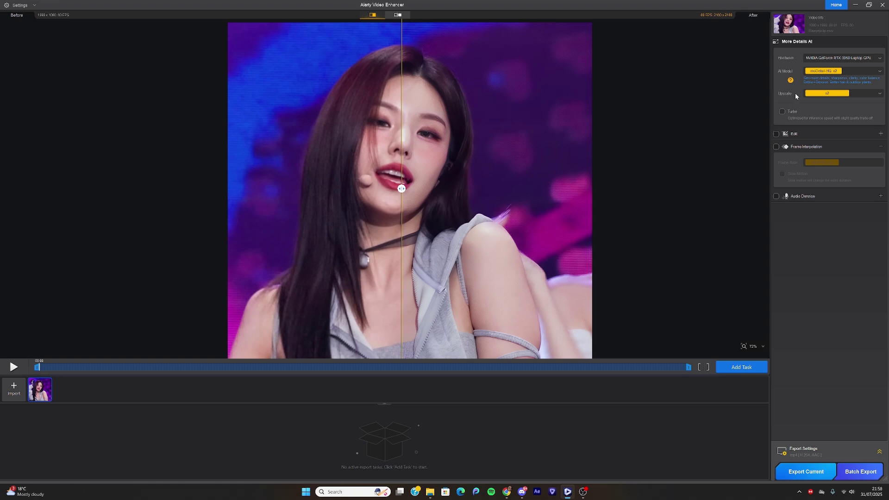
Keep moDetail-HQ v2 as the AI model, nudge the comparison split, and bring up the upscale factors
click(837, 72)
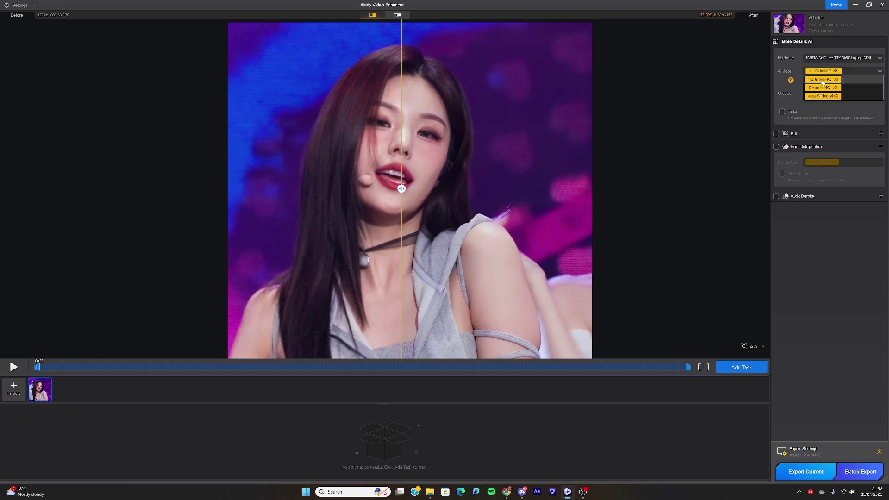
click(823, 80)
drag(403, 189, 415, 223)
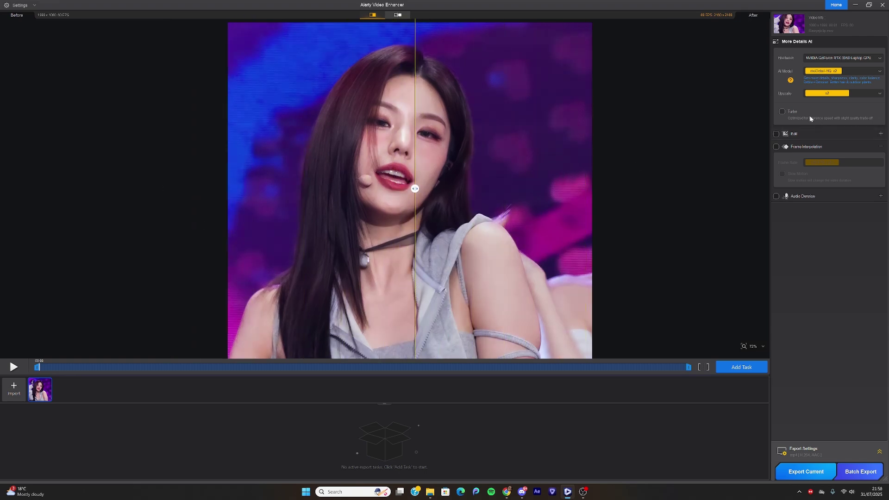
click(827, 94)
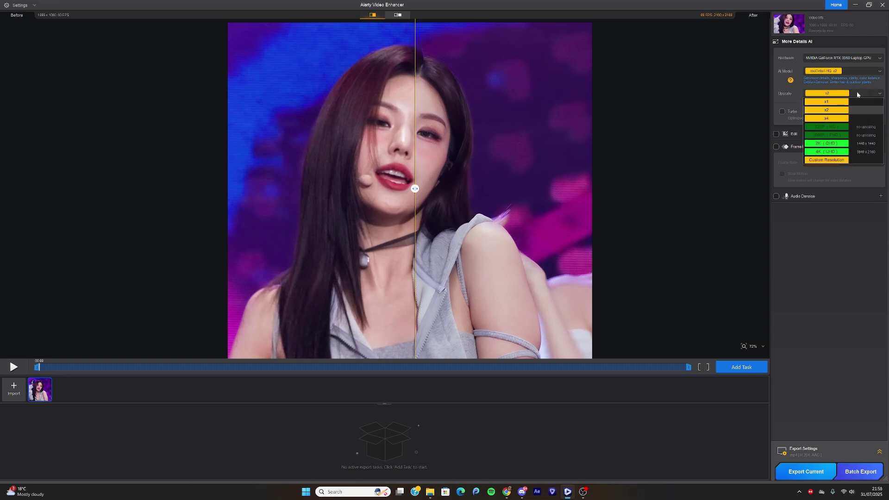
Set the upscale factor to x1 and compare the original and enhanced halves
click(831, 102)
scroll(570, 134, up, 3)
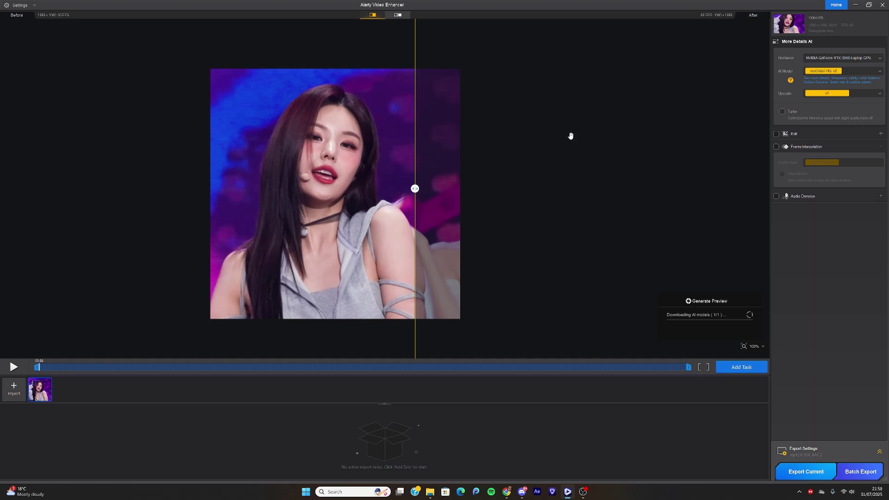
drag(415, 188, 351, 201)
Set the upscale back to x2 and settle the before/after split near the middle
click(853, 94)
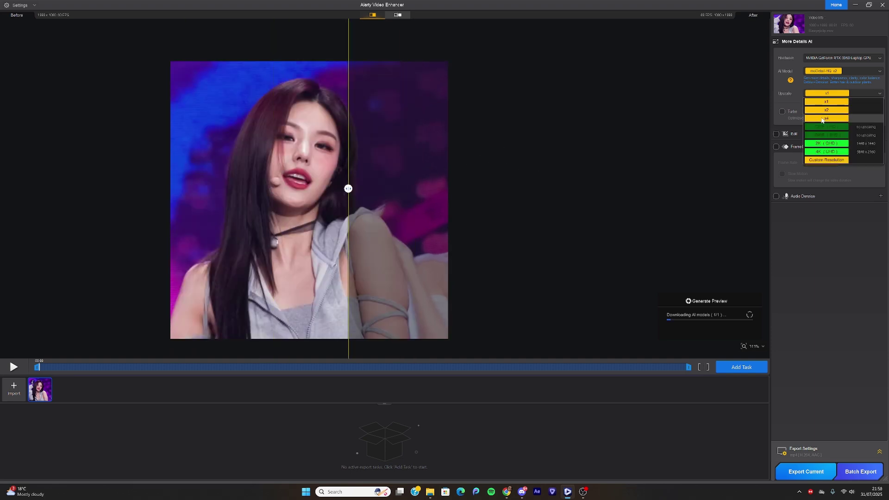
click(829, 115)
scroll(449, 148, down, 4)
scroll(457, 156, up, 3)
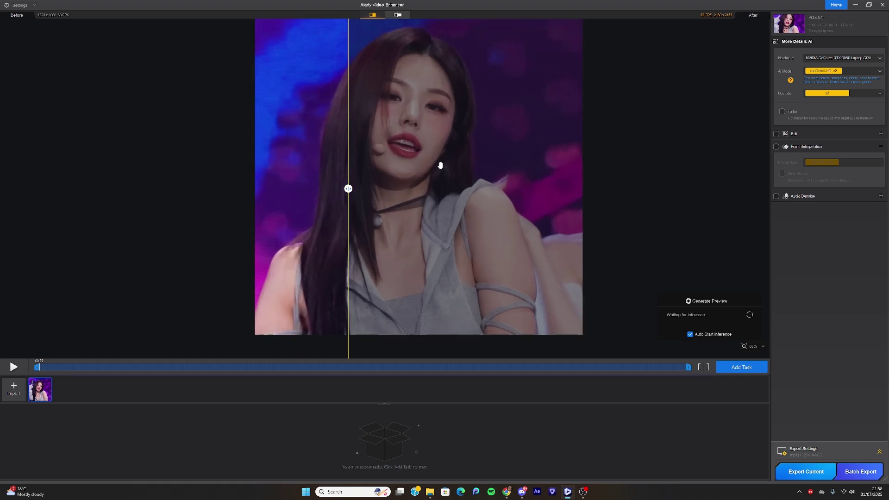
drag(439, 165, 424, 223)
drag(349, 188, 393, 188)
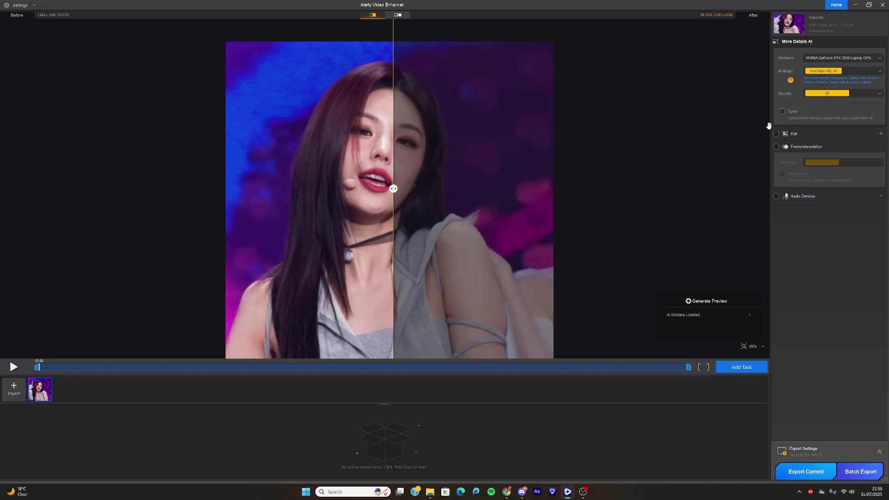
drag(393, 189, 397, 188)
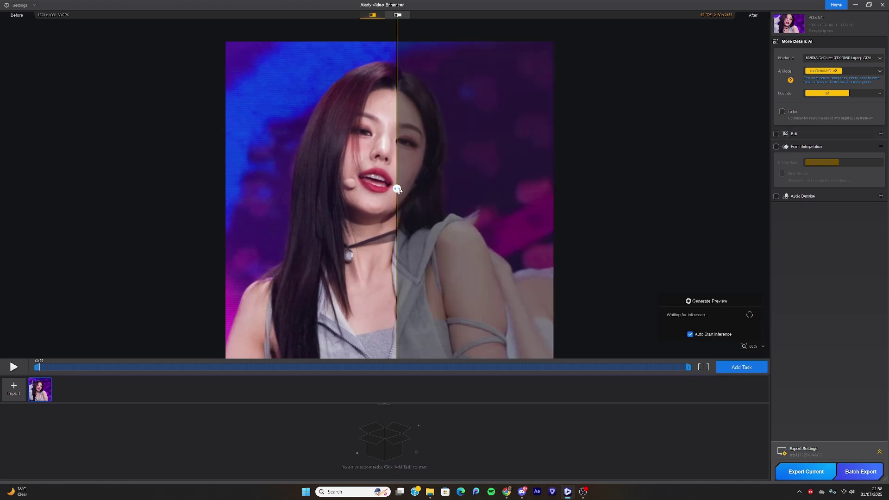
Switch the AI model to Smooth-HQ v2 and compare its enhanced side
click(847, 71)
click(832, 86)
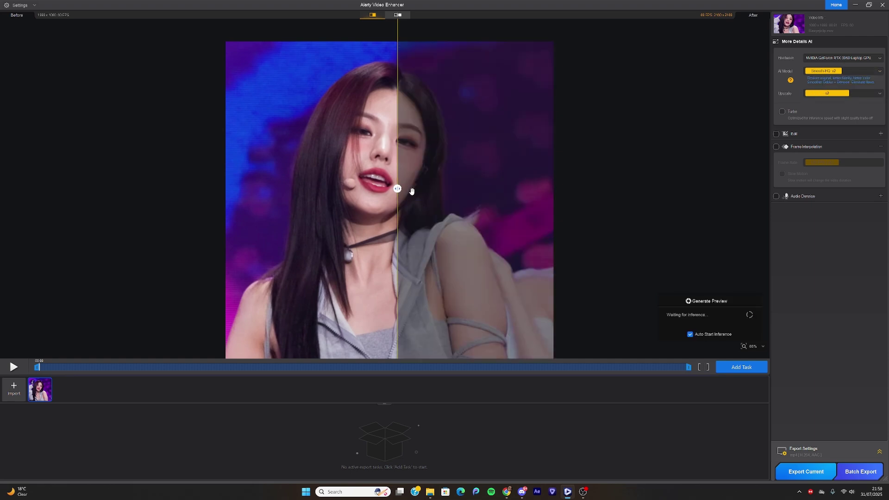
mouse_move(398, 189)
mouse_down()
mouse_move(201, 216)
mouse_move(218, 196)
mouse_move(201, 190)
mouse_move(307, 188)
mouse_move(189, 203)
mouse_move(404, 189)
mouse_up()
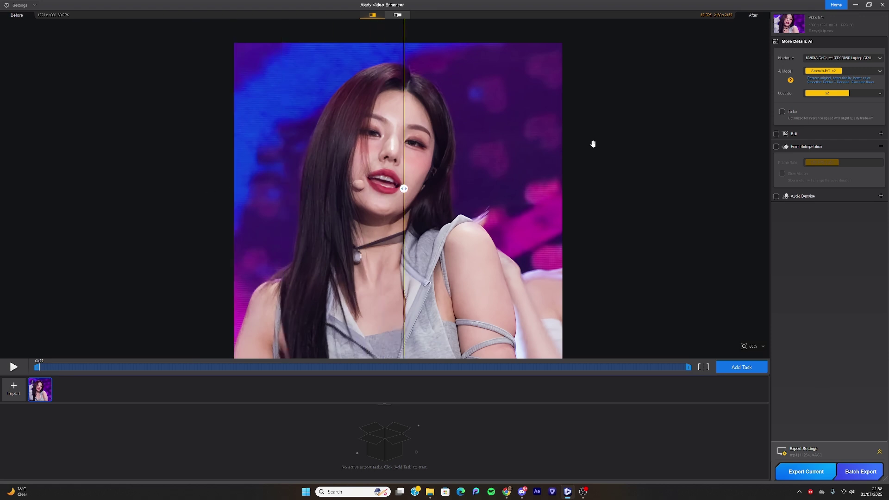
Switch the AI model to superVideo vHQ and reveal more of the enhanced frame
click(837, 71)
click(834, 86)
drag(404, 189, 222, 213)
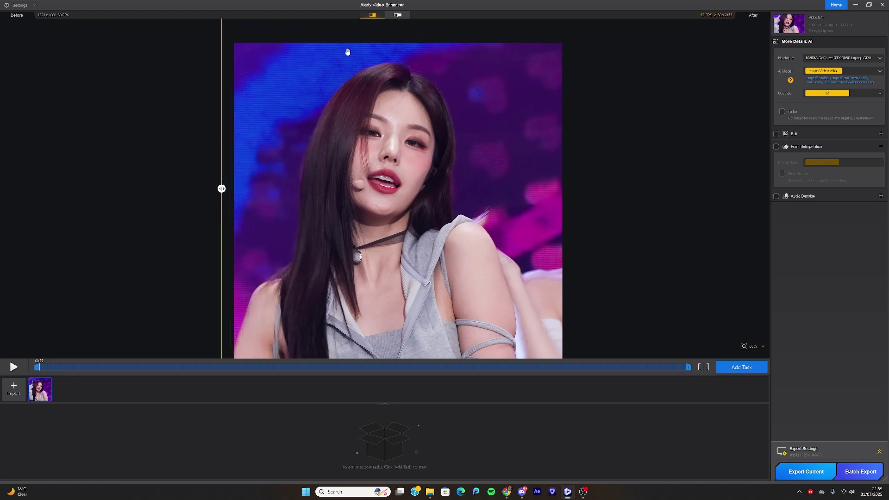
Move the playhead to a later frame with the singer's hand raised and view it enhanced
drag(221, 189, 153, 228)
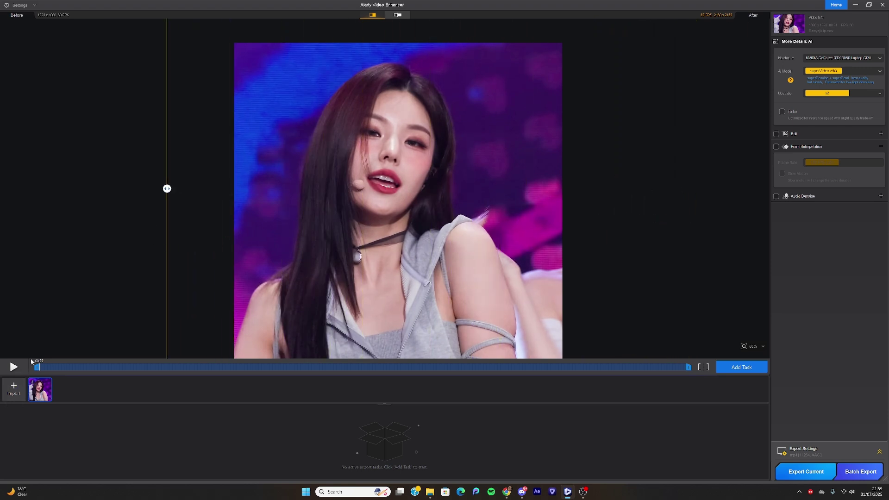
drag(55, 372, 505, 367)
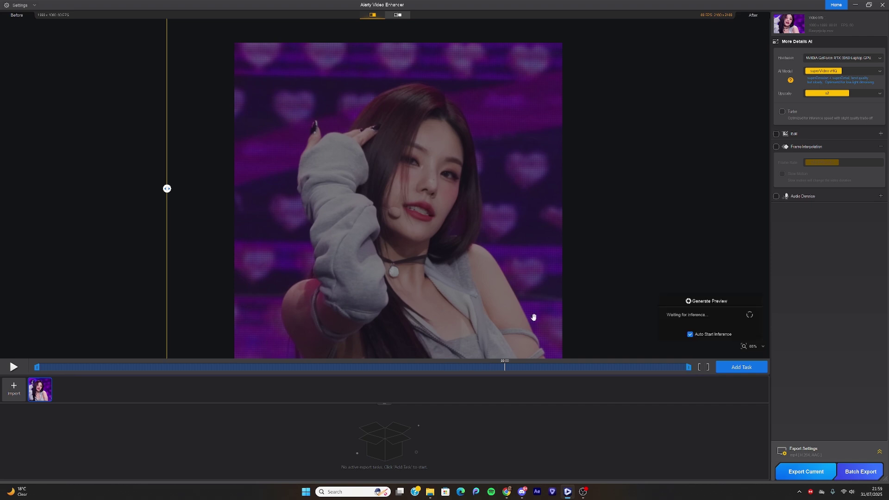
drag(172, 191, 133, 240)
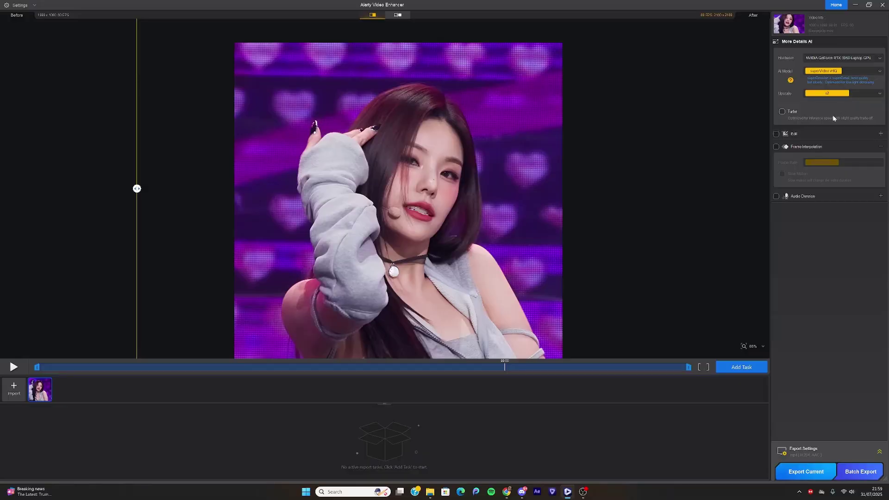
Expand the Edit section to show Rotate & Flip, Crop and Multiple Tracks
click(812, 134)
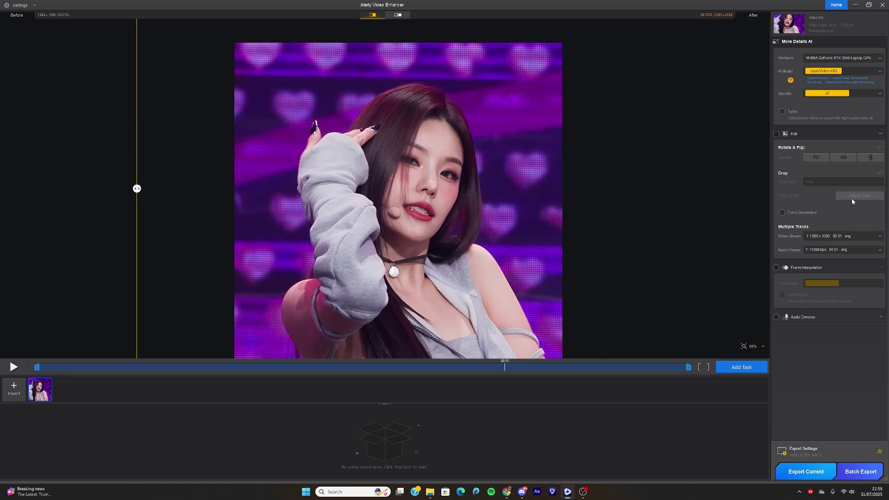
Enable Frame Interpolation with the frame rate kept at 120 FPS (x2)
click(812, 269)
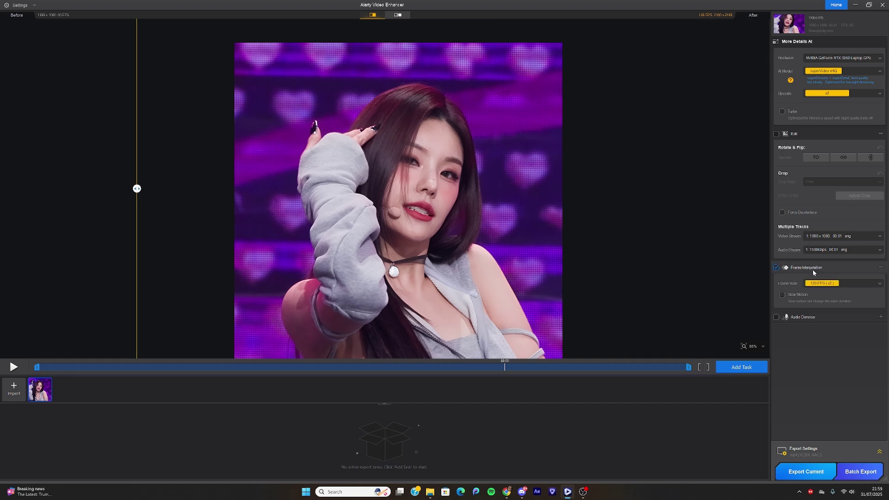
click(855, 287)
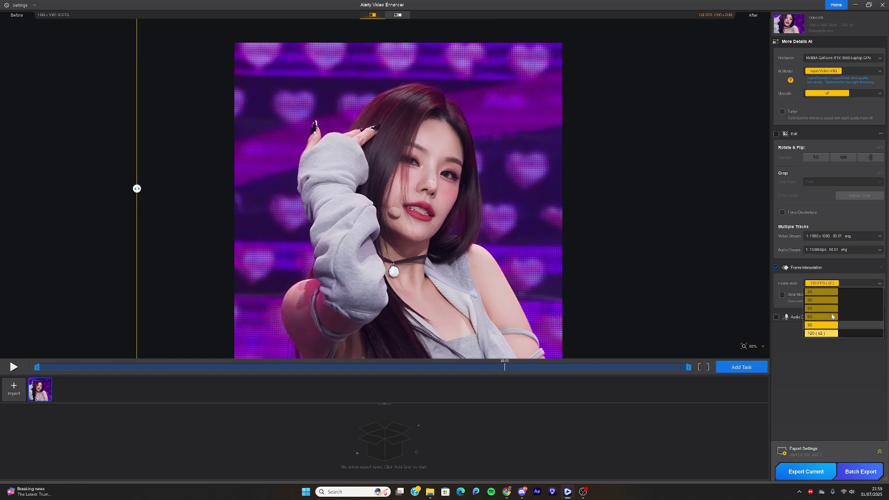
click(843, 285)
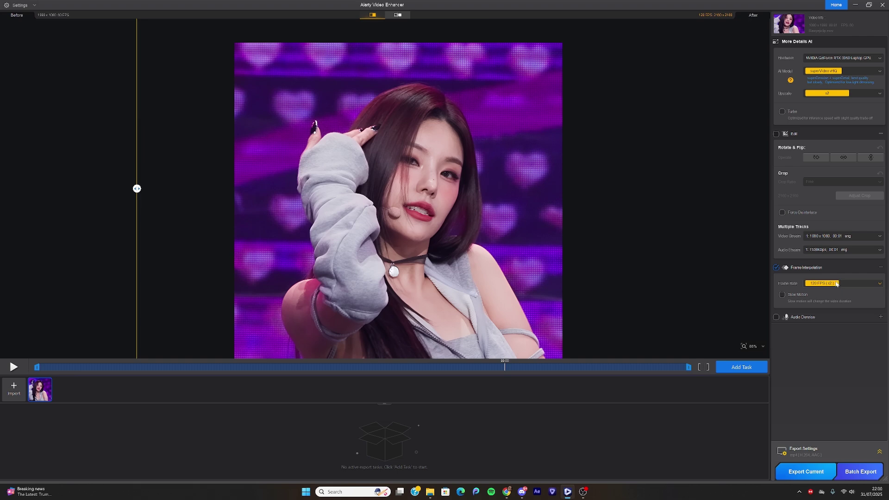
Enable Audio Denoise and keep VoiceFilter v3.0 as the denoise model
click(808, 317)
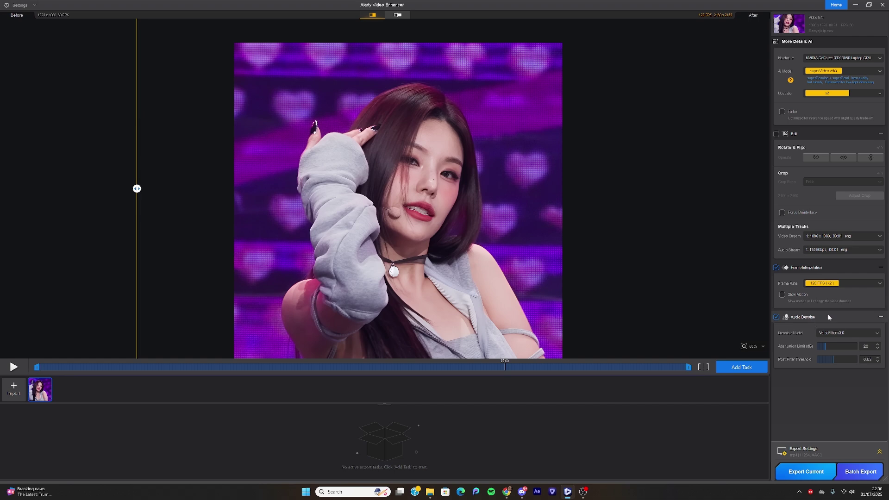
click(841, 334)
click(840, 349)
click(840, 334)
click(837, 341)
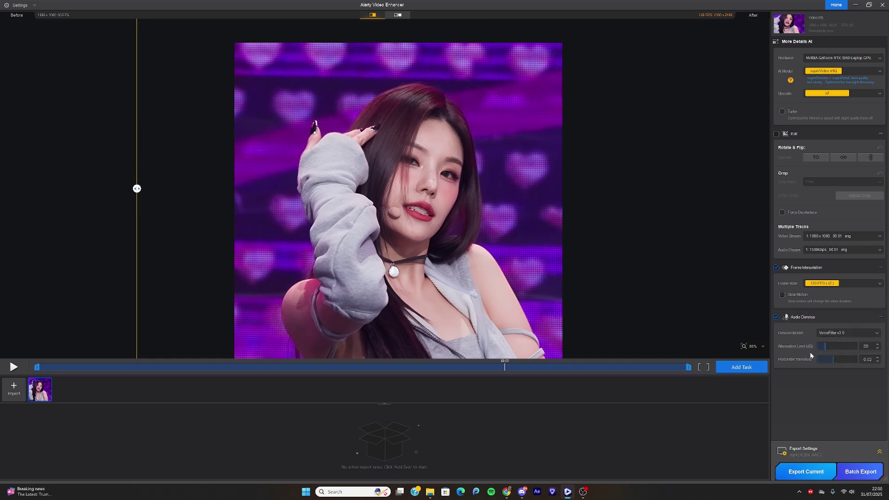